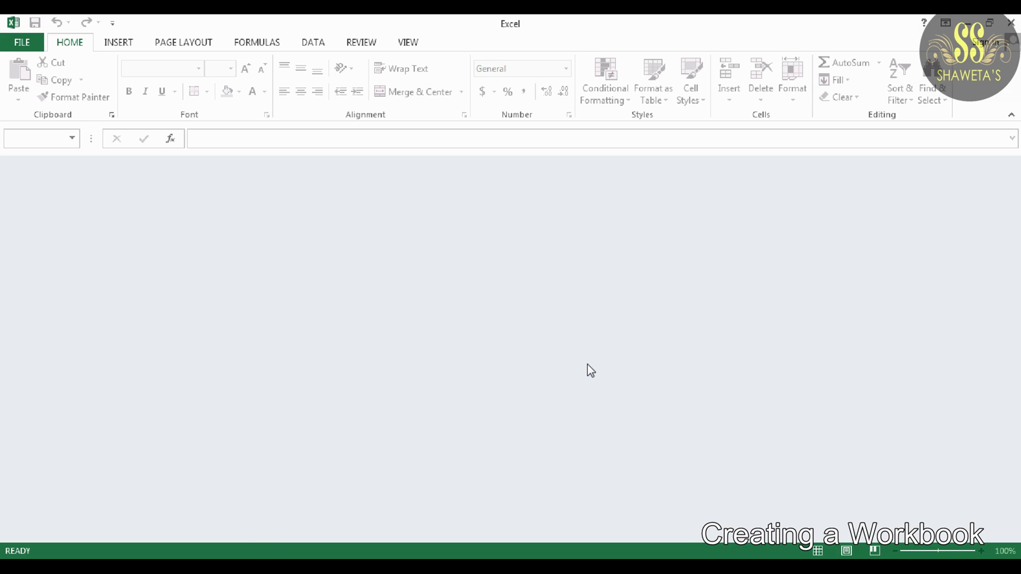
Create a new blank workbook Book2 from the Backstage New page
{"action": "left_click", "coordinate": [24, 44]}
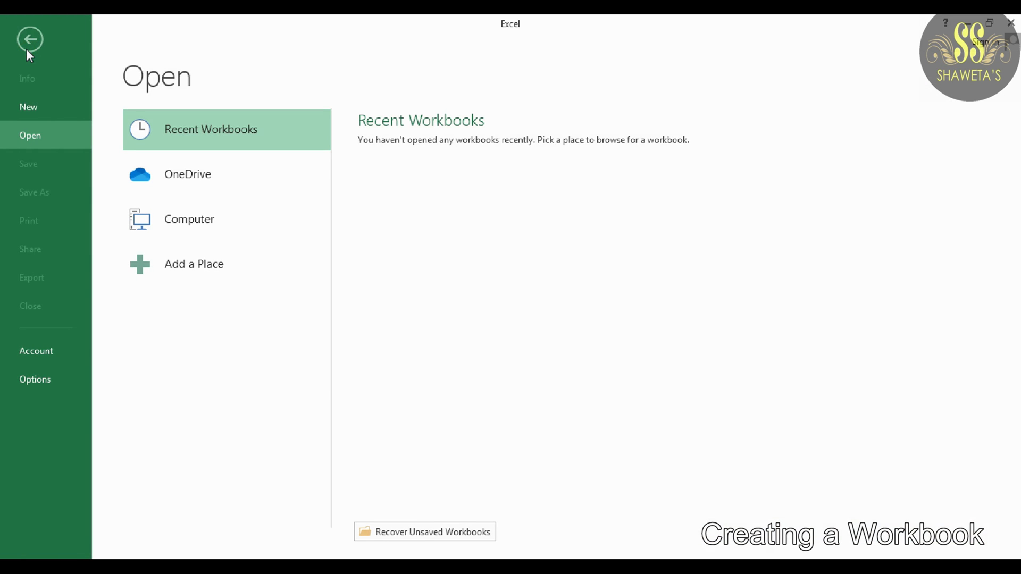
{"action": "left_click", "coordinate": [25, 96]}
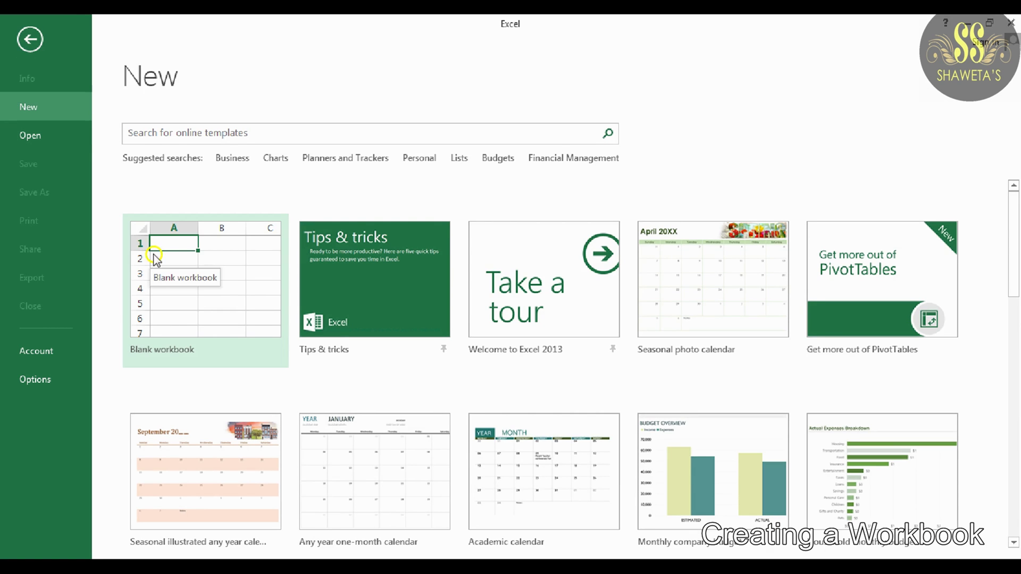
{"action": "left_click", "coordinate": [176, 270]}
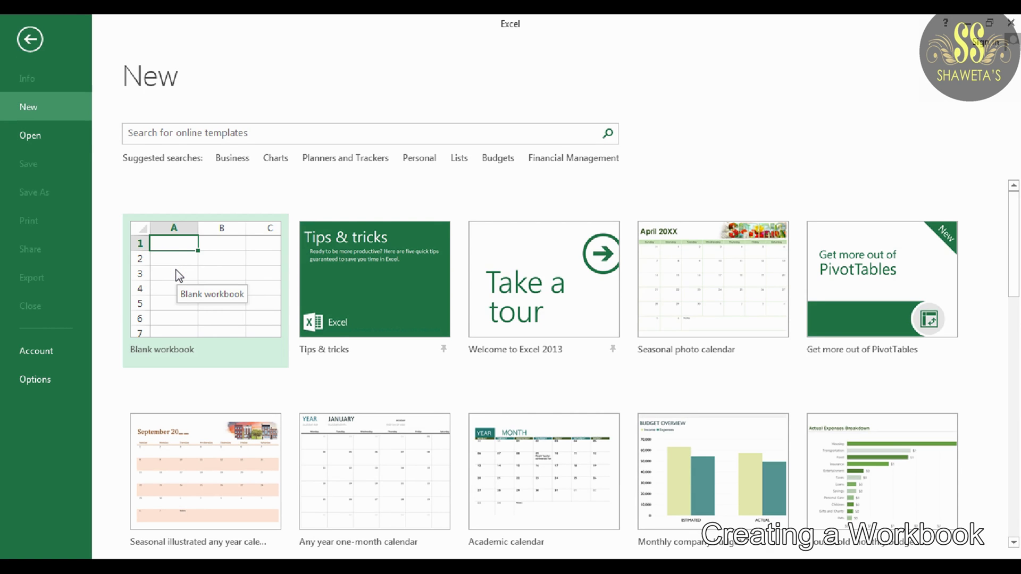
{"action": "left_click", "coordinate": [177, 275]}
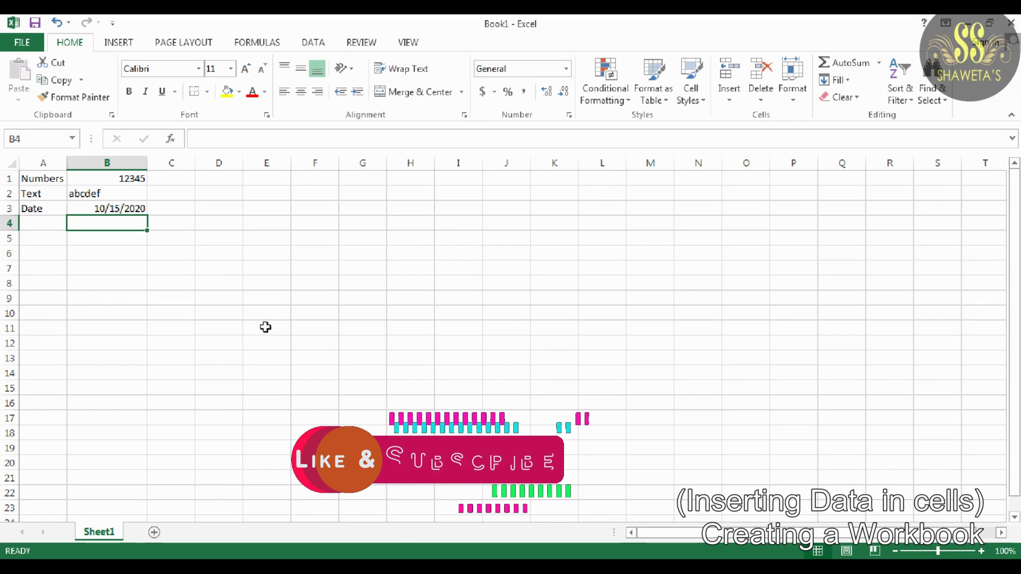
Move between the 12345, abcdef and date entries in B1:B3 with the arrow keys
{"action": "key", "text": "Up"}
{"action": "key", "text": "Up"}
{"action": "key", "text": "Up"}
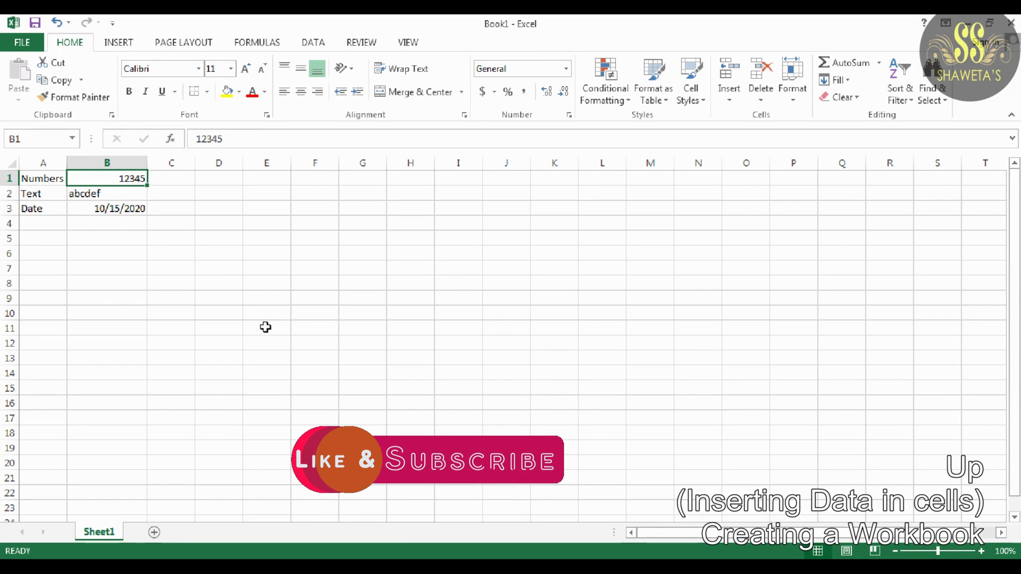
{"action": "key", "text": "Down"}
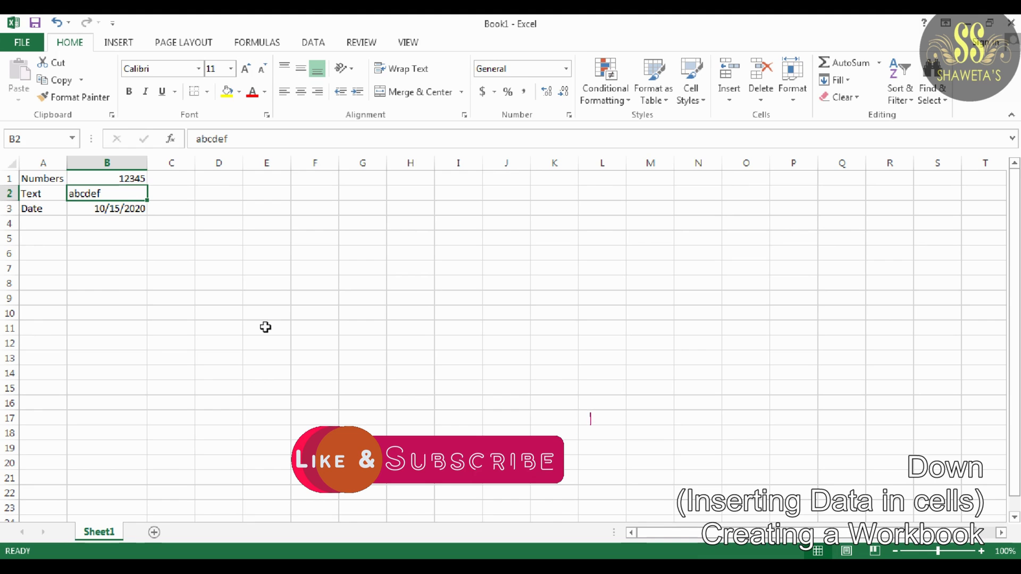
{"action": "key", "text": "Down"}
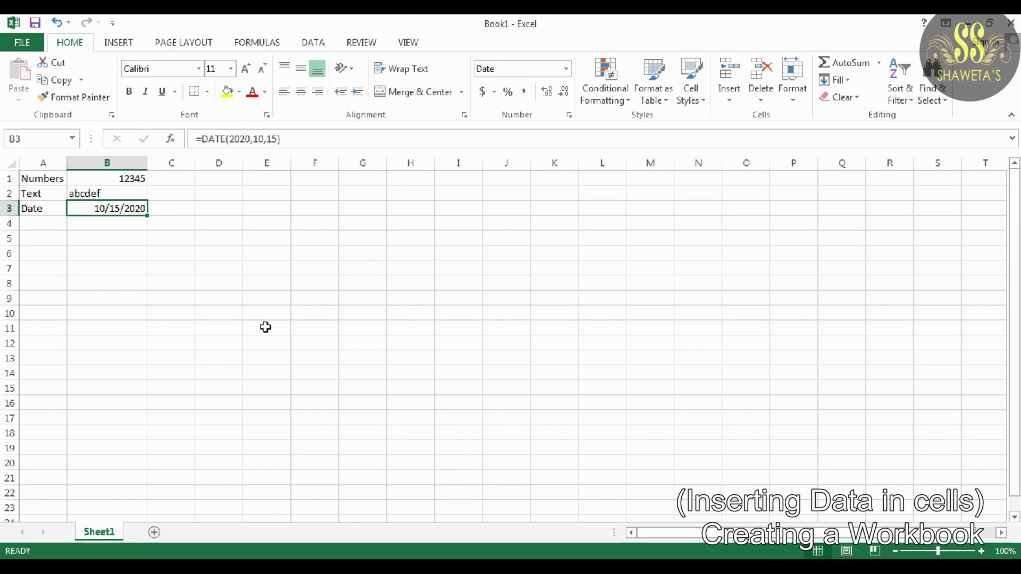
{"action": "key", "text": "Up"}
{"action": "key", "text": "Up"}
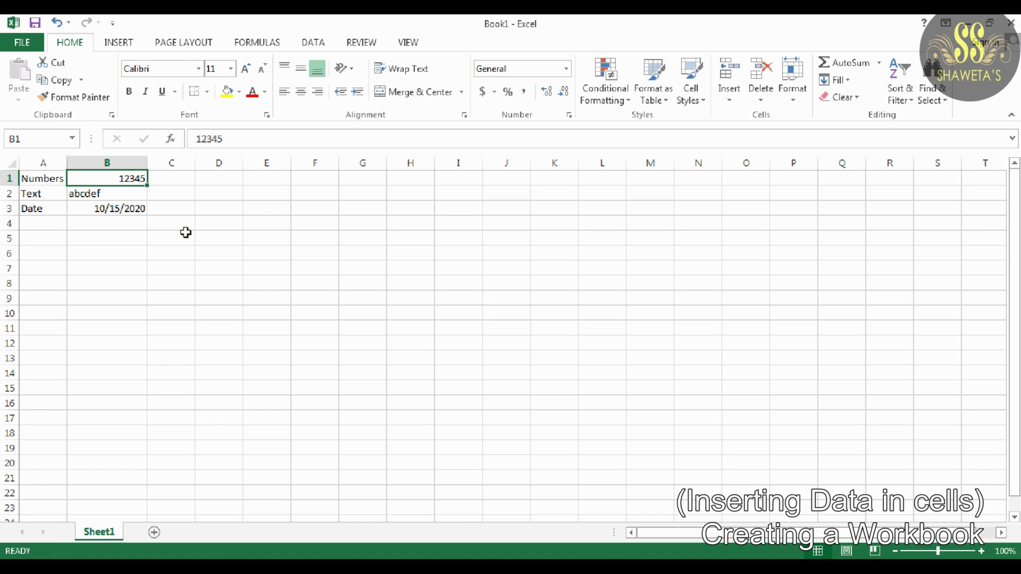
{"action": "key", "text": "ctrl"}
{"action": "type", "text": "=20*30+50"}
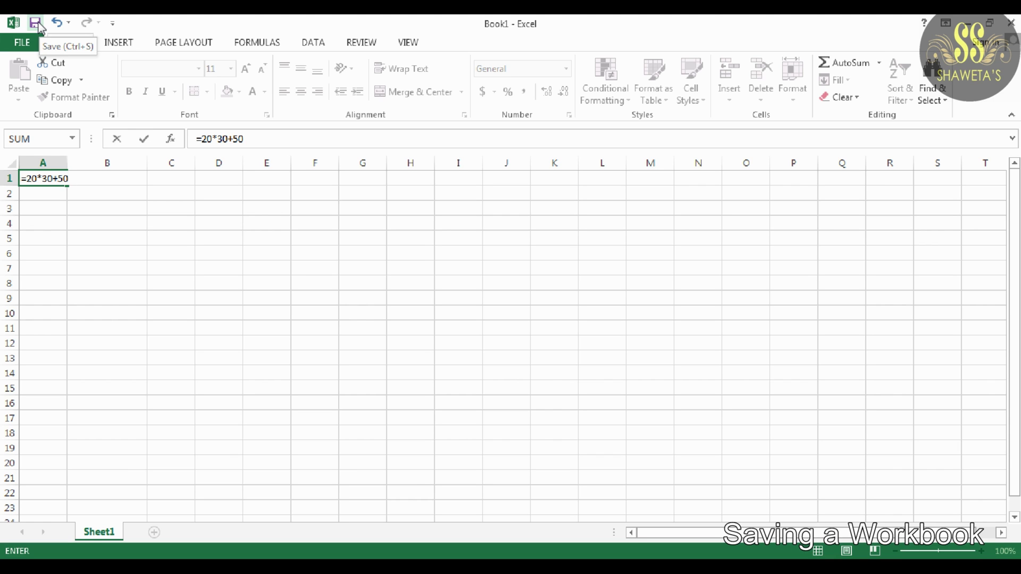
Go to the Backstage view with =20*30+50 entered in A1
{"action": "left_click", "coordinate": [21, 44]}
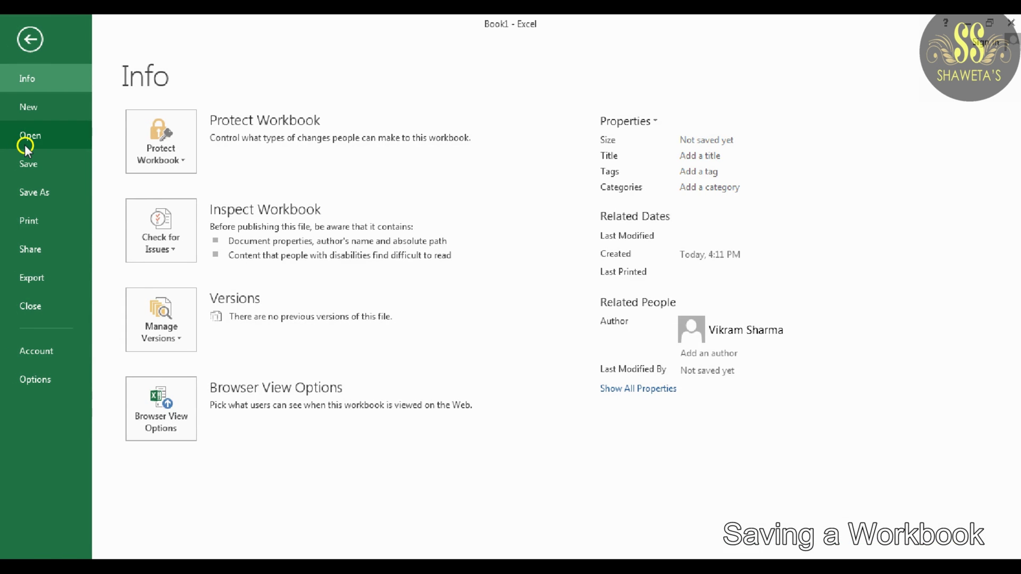
Save the workbook to the Desktop as Book1 via Save As, Computer, Browse
{"action": "left_click", "coordinate": [27, 160]}
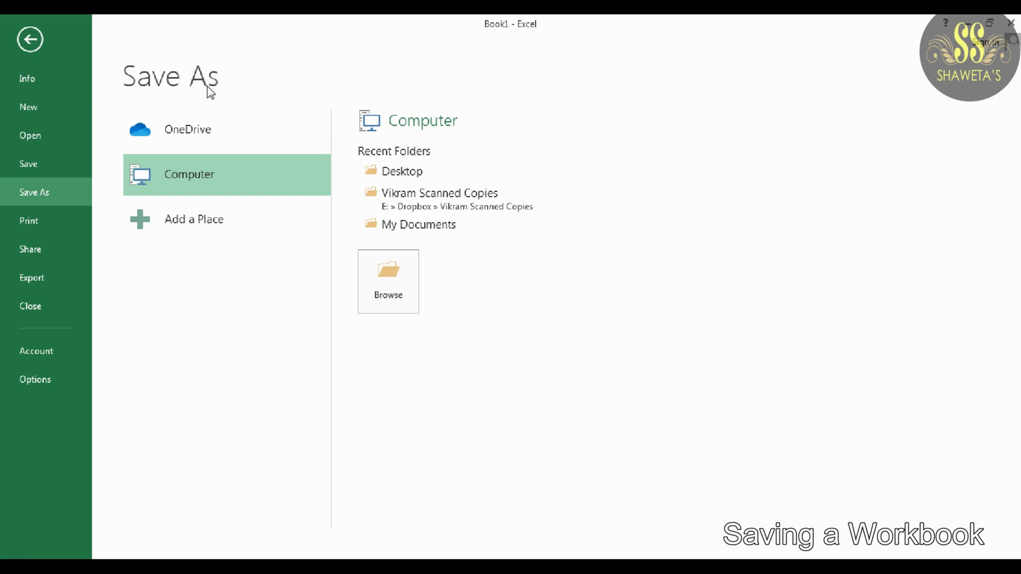
{"action": "left_click", "coordinate": [389, 276]}
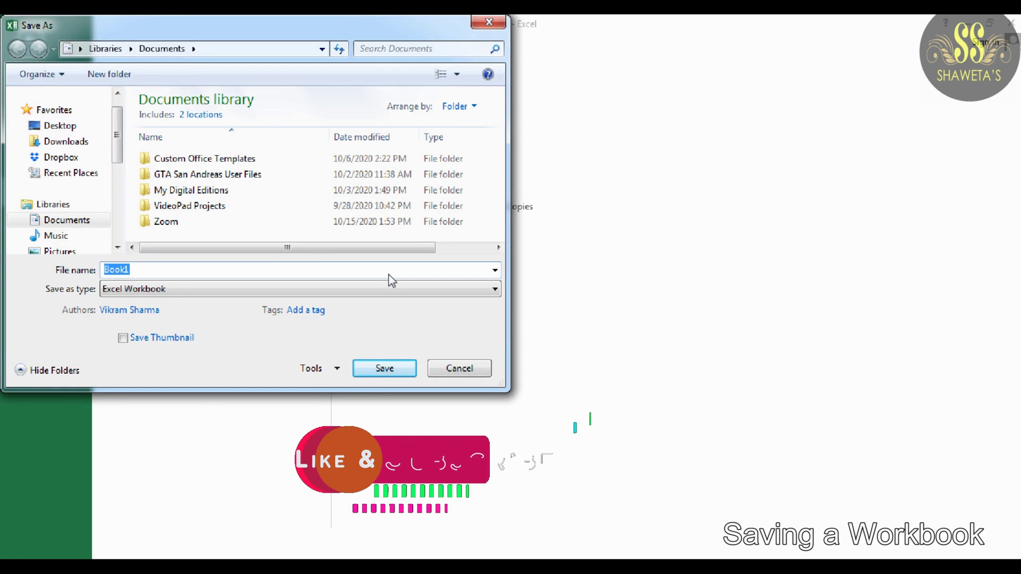
{"action": "left_click", "coordinate": [74, 125]}
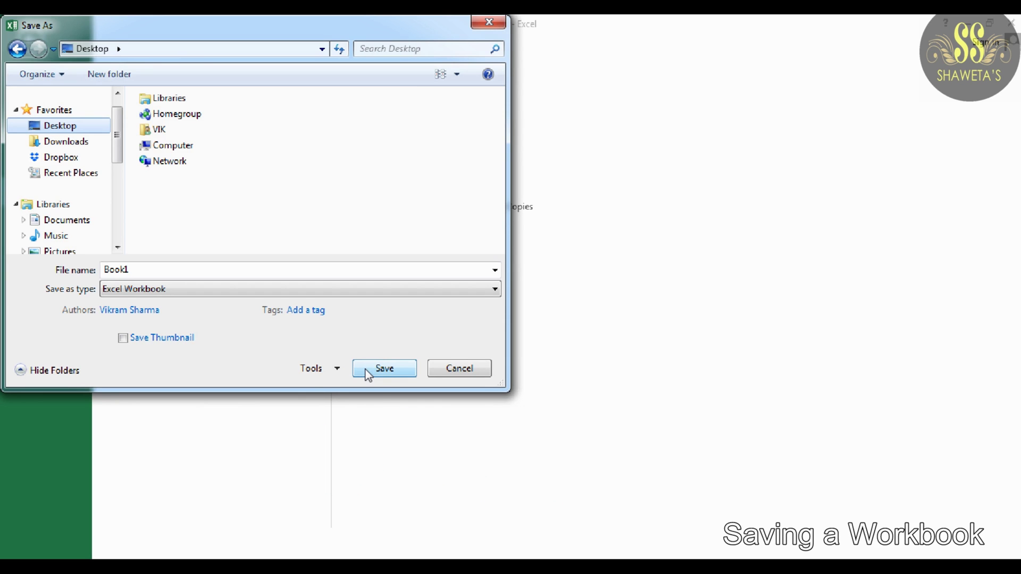
{"action": "left_click", "coordinate": [367, 373]}
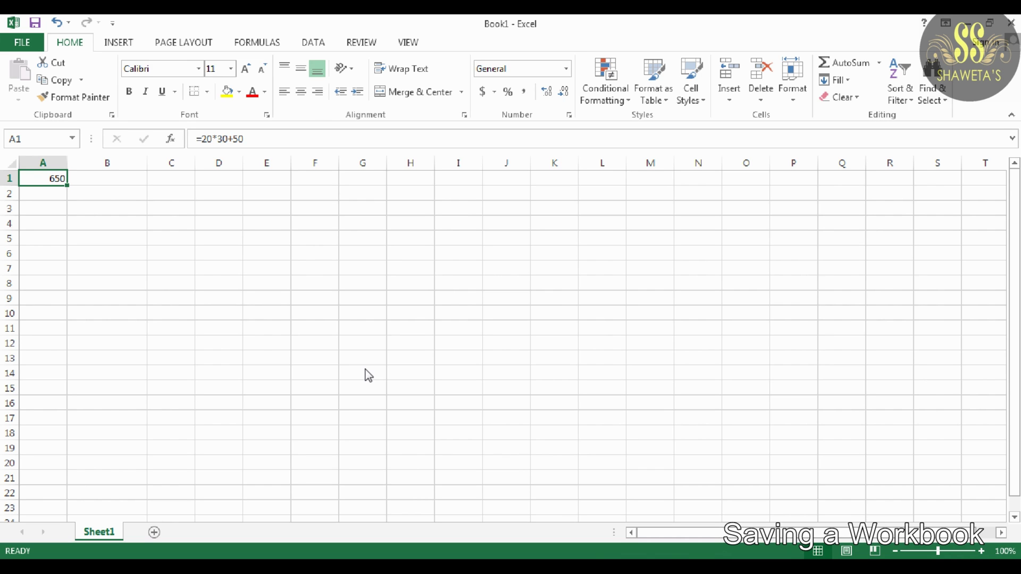
{"action": "key", "text": "ctrl+s"}
{"action": "left_click", "coordinate": [24, 42]}
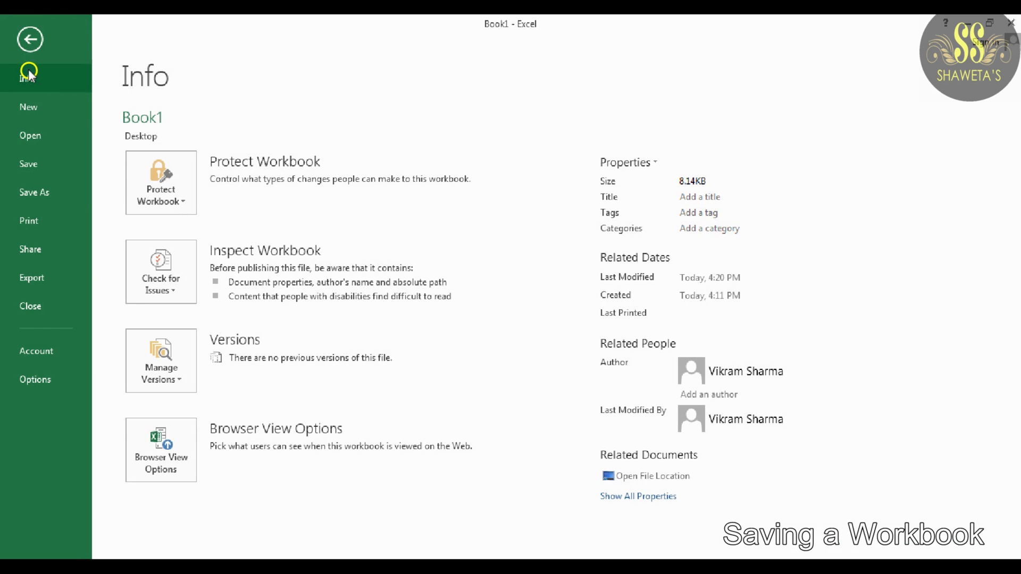
{"action": "left_click", "coordinate": [38, 168]}
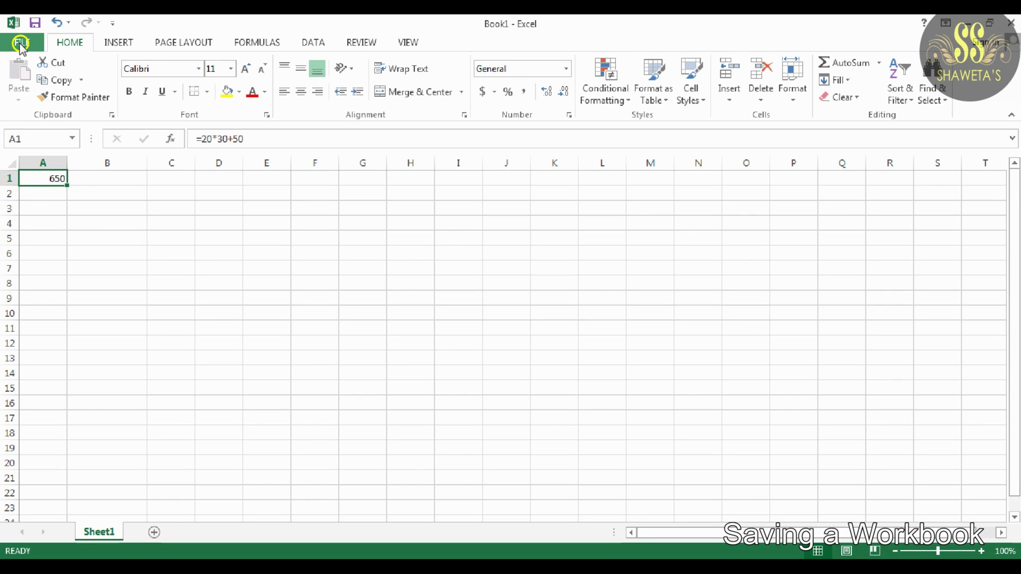
{"action": "left_click", "coordinate": [21, 42]}
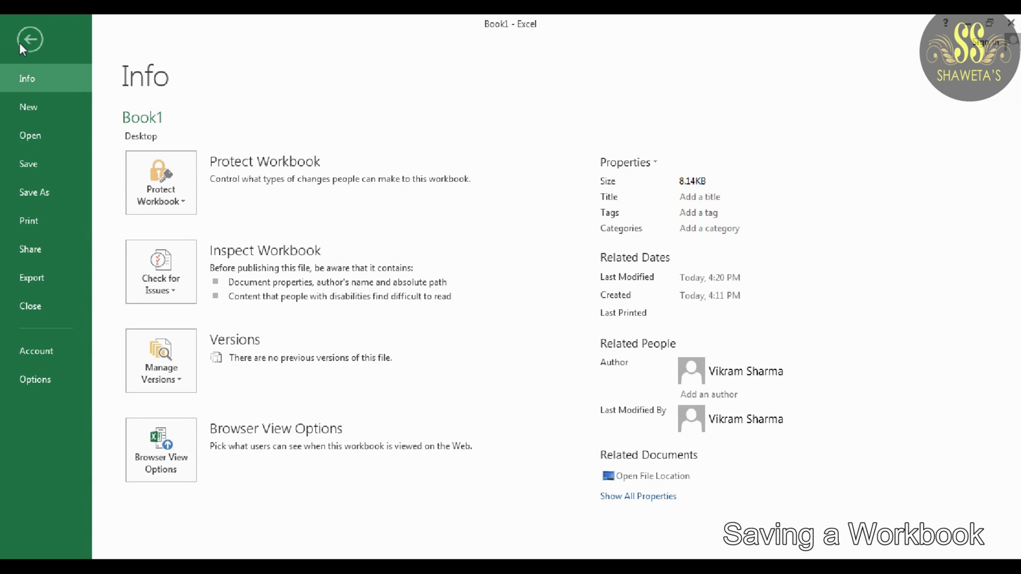
Save a copy of the workbook on the Desktop with the file name changed to Book2
{"action": "left_click", "coordinate": [32, 192]}
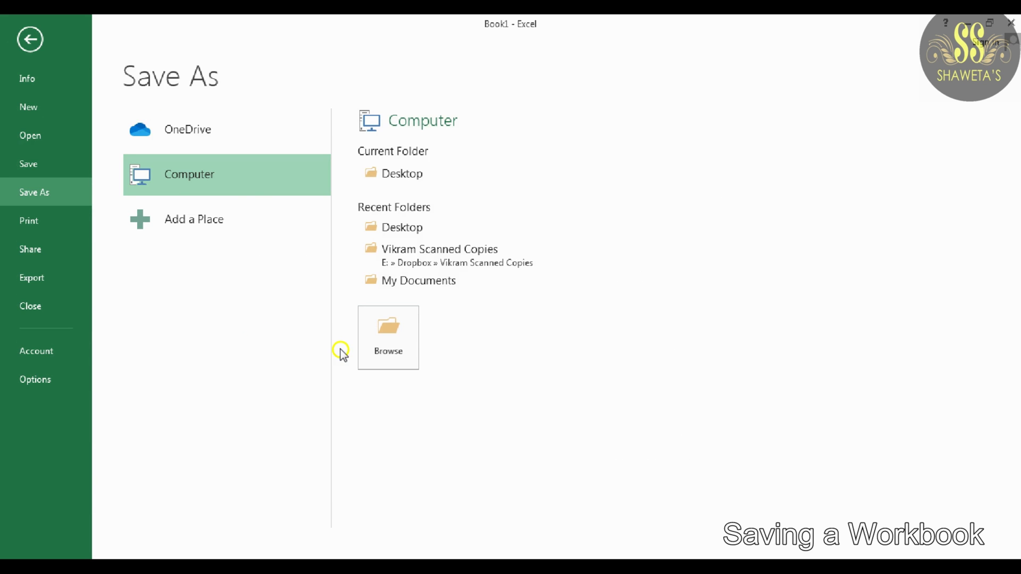
{"action": "left_click", "coordinate": [377, 348]}
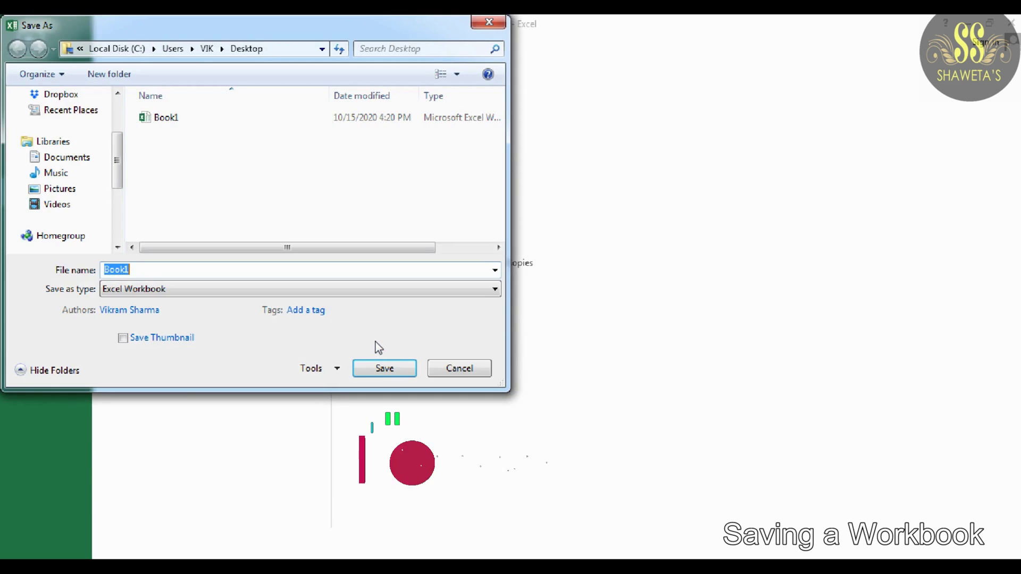
{"action": "left_click", "coordinate": [233, 270]}
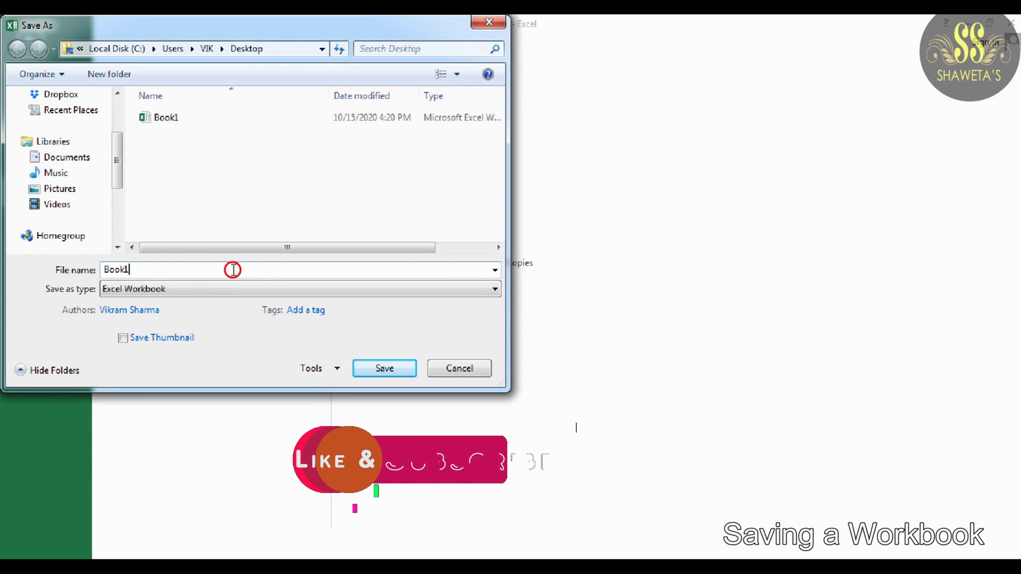
{"action": "key", "text": "BackSpace"}
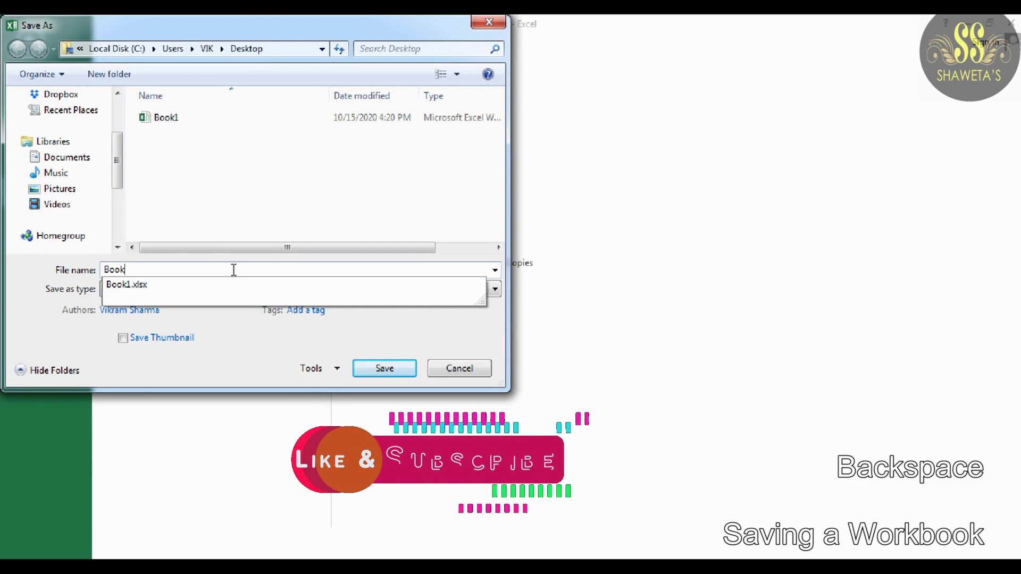
{"action": "type", "text": "2"}
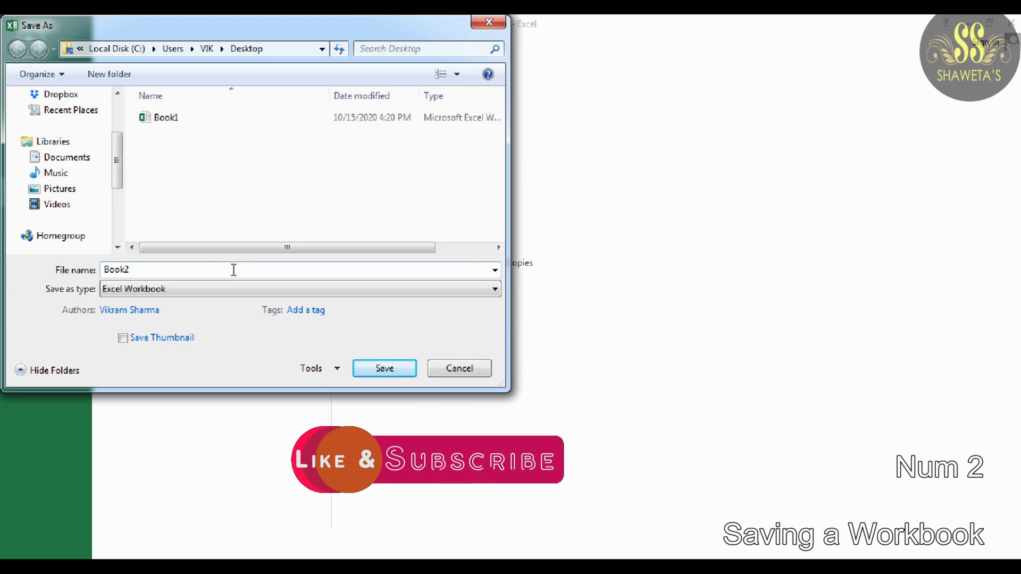
{"action": "key", "text": "BackSpace"}
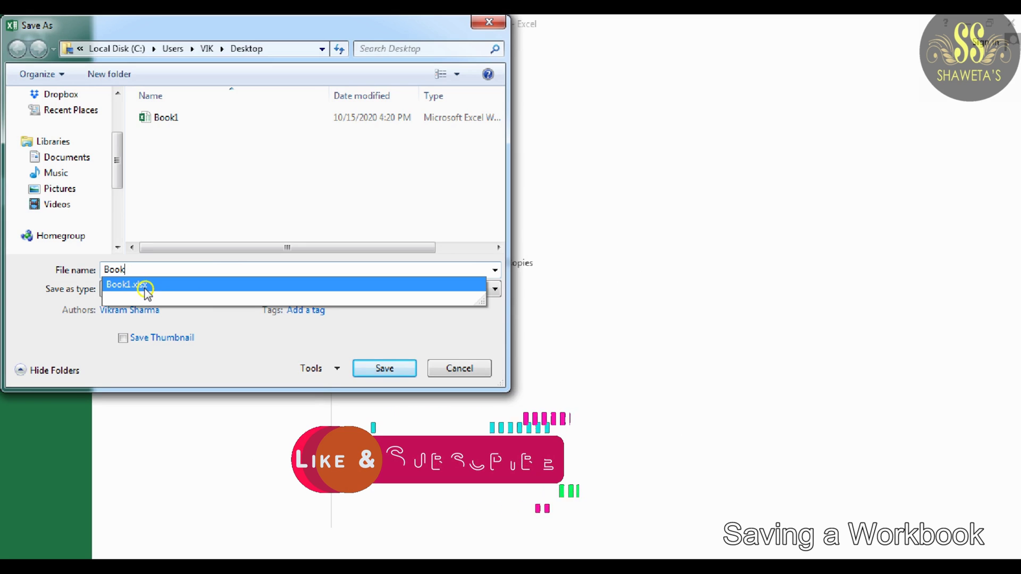
{"action": "type", "text": "2"}
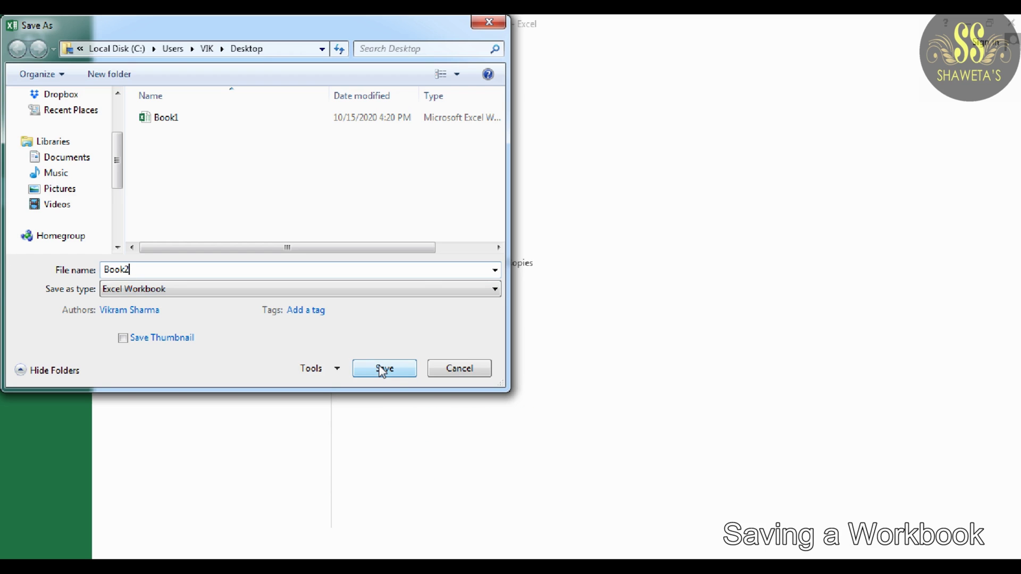
{"action": "left_click", "coordinate": [382, 370]}
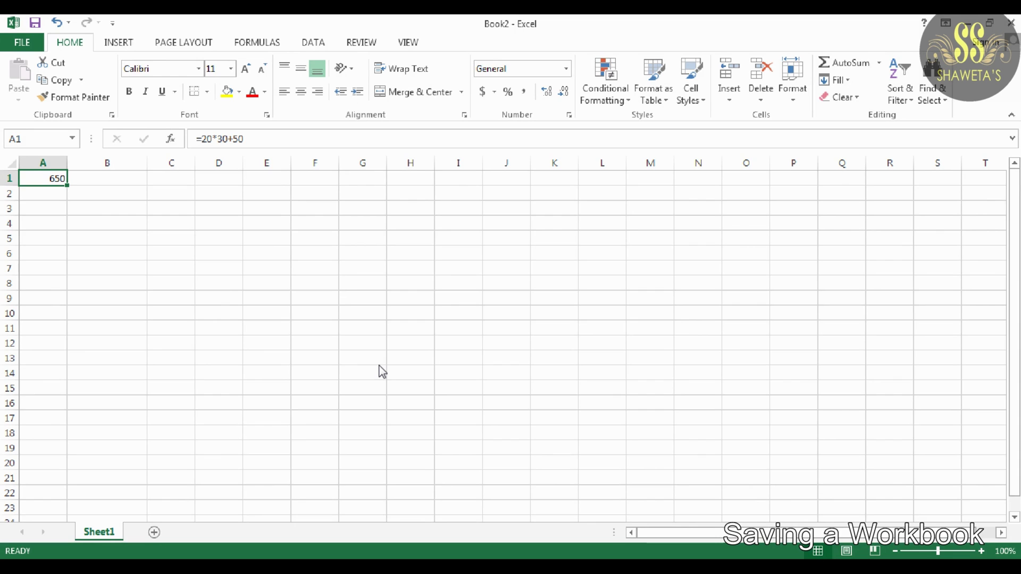
Close the Book2 workbook with Ctrl+W, dismissing the prompts that follow
{"action": "key", "text": "ctrl"}
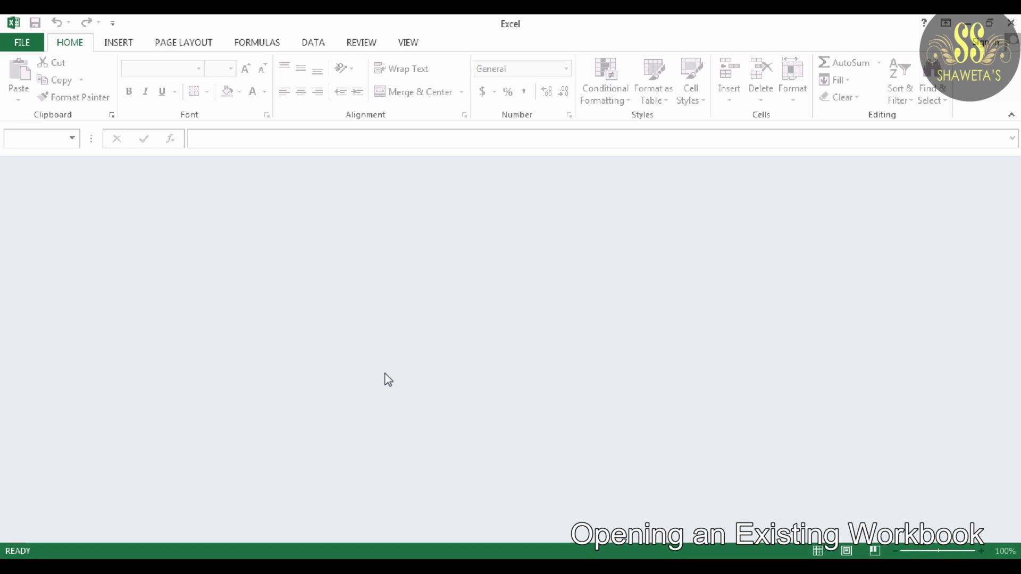
{"action": "left_click", "coordinate": [357, 370]}
{"action": "left_click", "coordinate": [133, 256]}
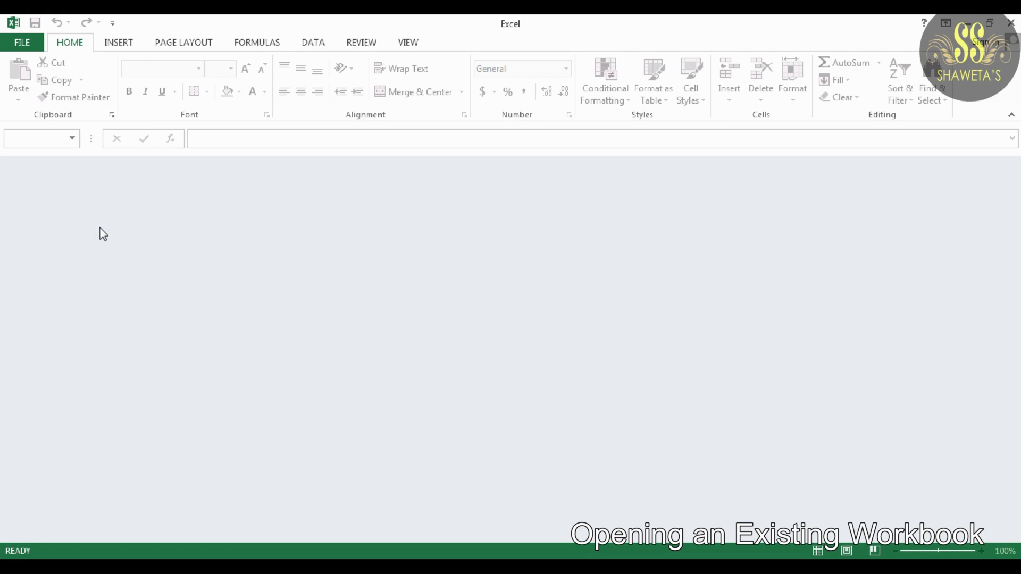
Bring up the Backstage Open page listing recent workbooks Book2 and Book1
{"action": "left_click", "coordinate": [22, 41]}
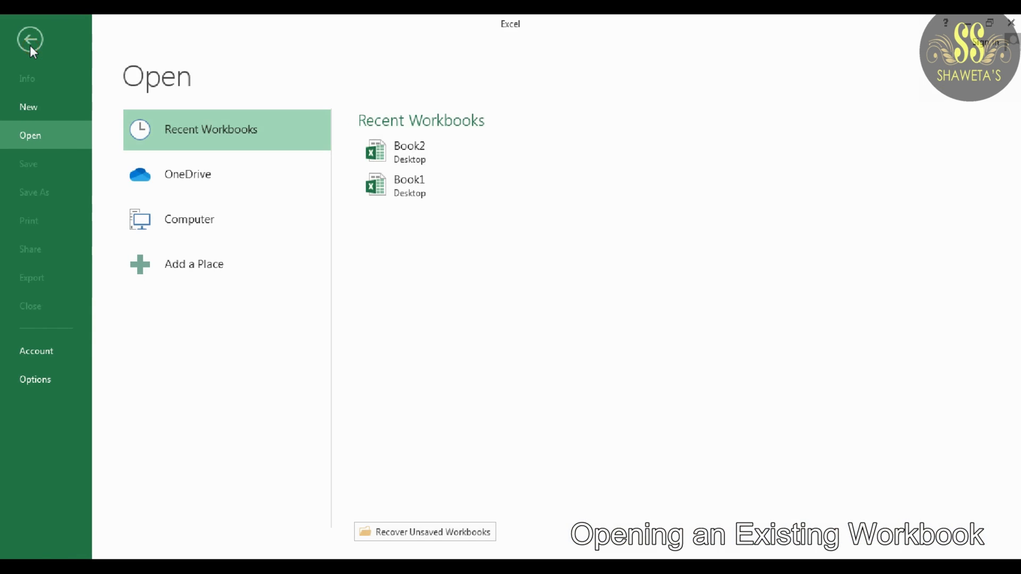
{"action": "left_click", "coordinate": [32, 134]}
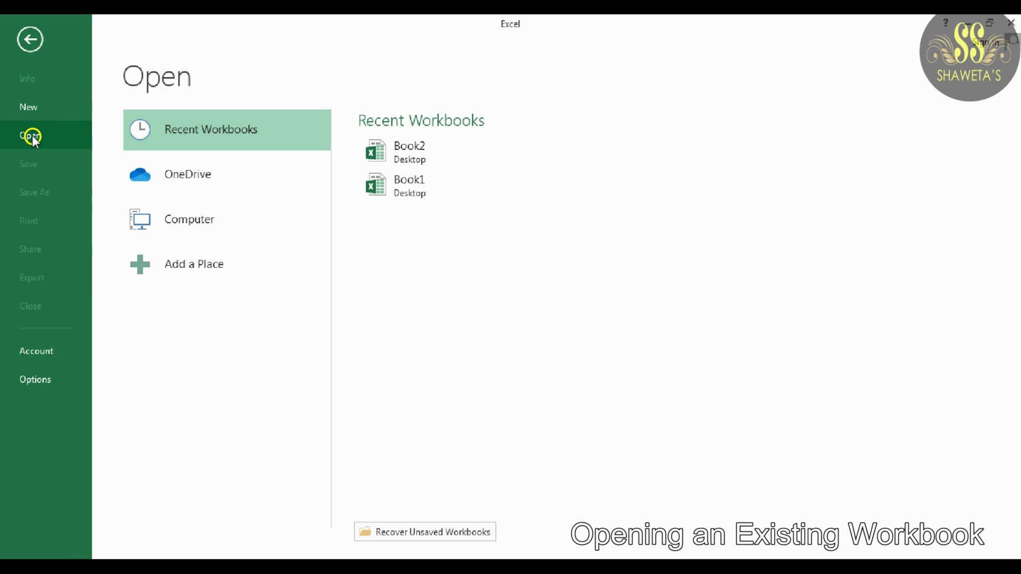
{"action": "left_click", "coordinate": [132, 129]}
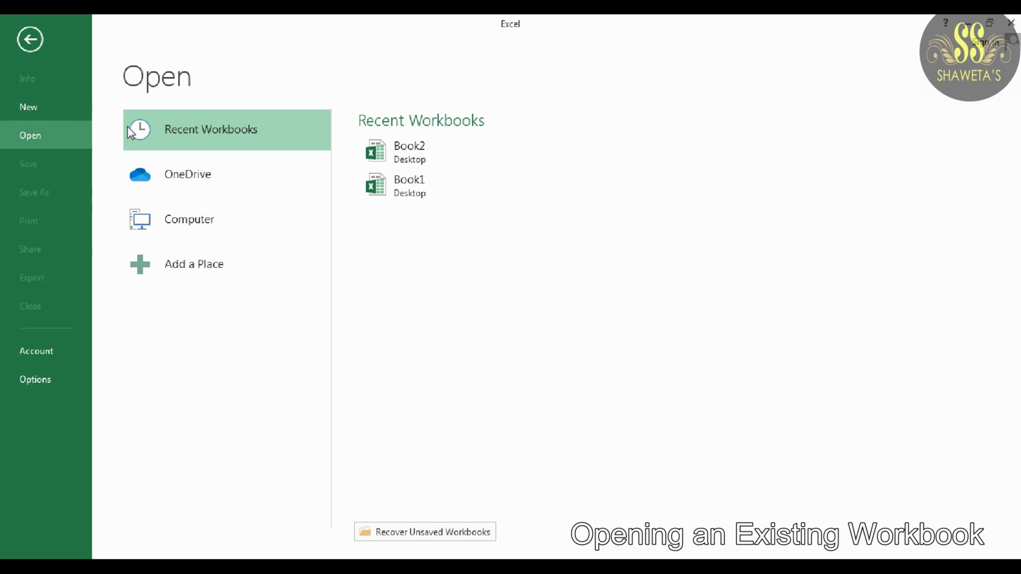
{"action": "left_click", "coordinate": [191, 72]}
Reopen Book2 from the Desktop through Computer, Browse and the Open dialog
{"action": "left_click", "coordinate": [186, 225]}
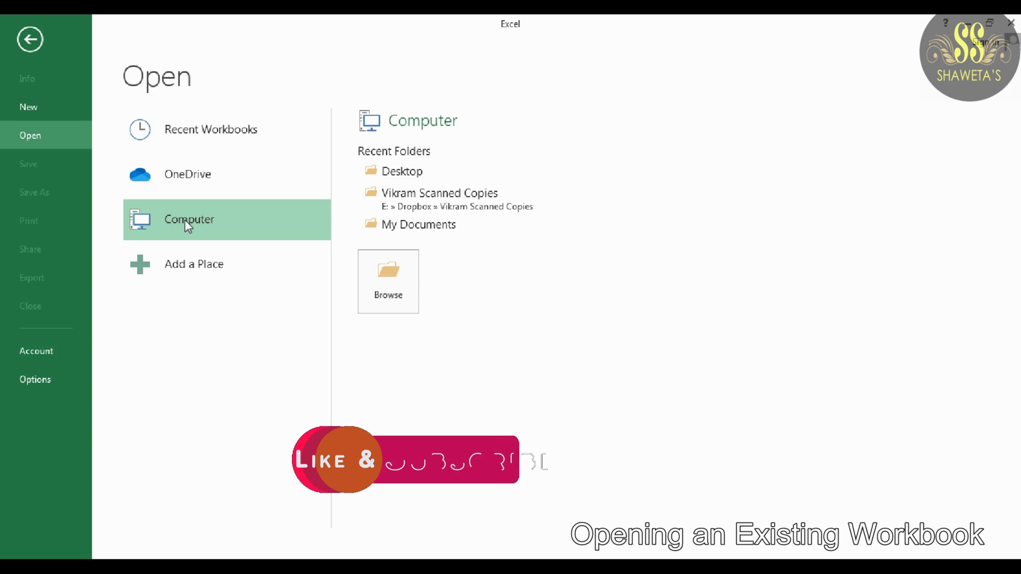
{"action": "left_click", "coordinate": [344, 233]}
{"action": "left_click", "coordinate": [387, 270]}
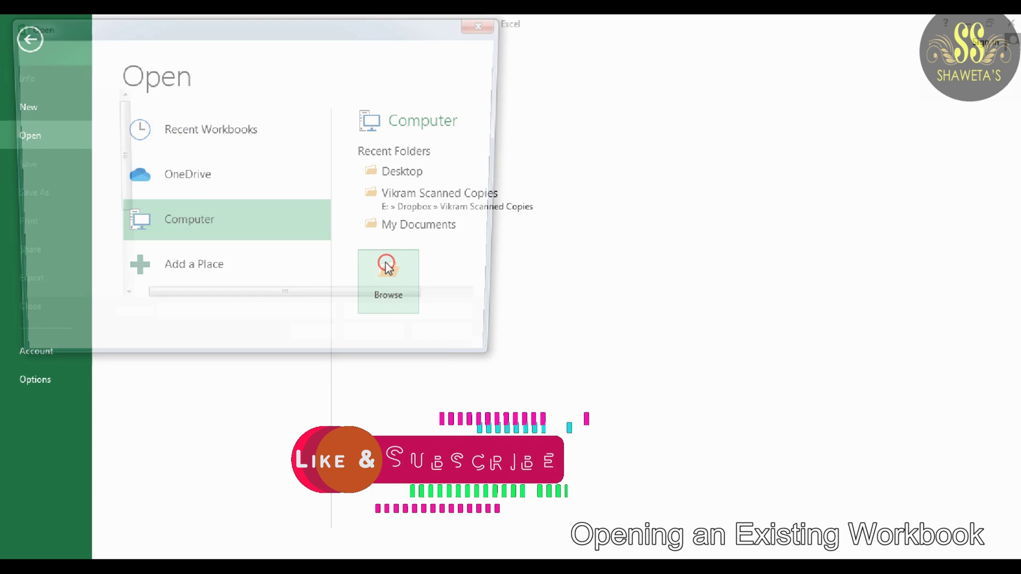
{"action": "left_click", "coordinate": [89, 148]}
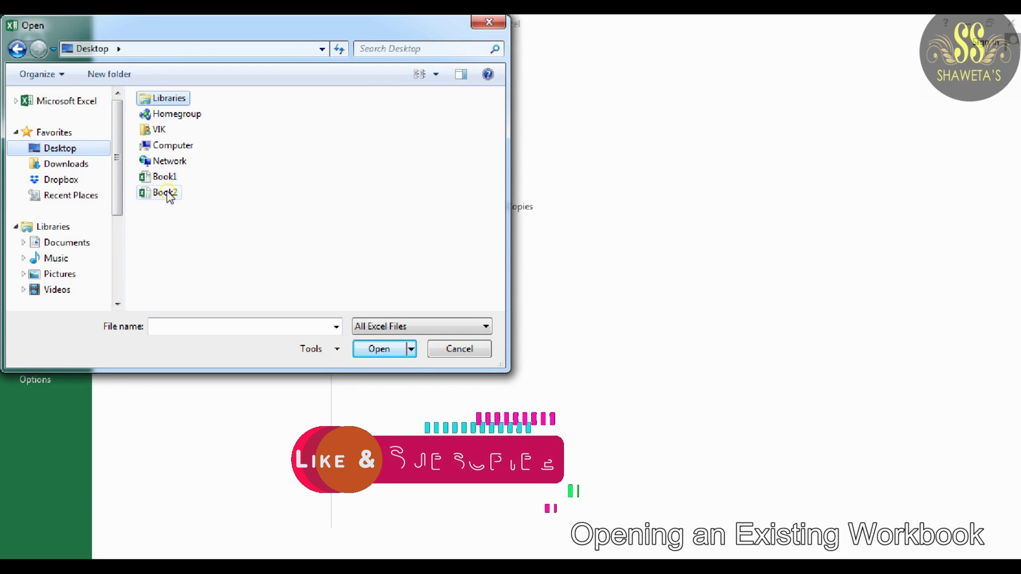
{"action": "left_click", "coordinate": [166, 195]}
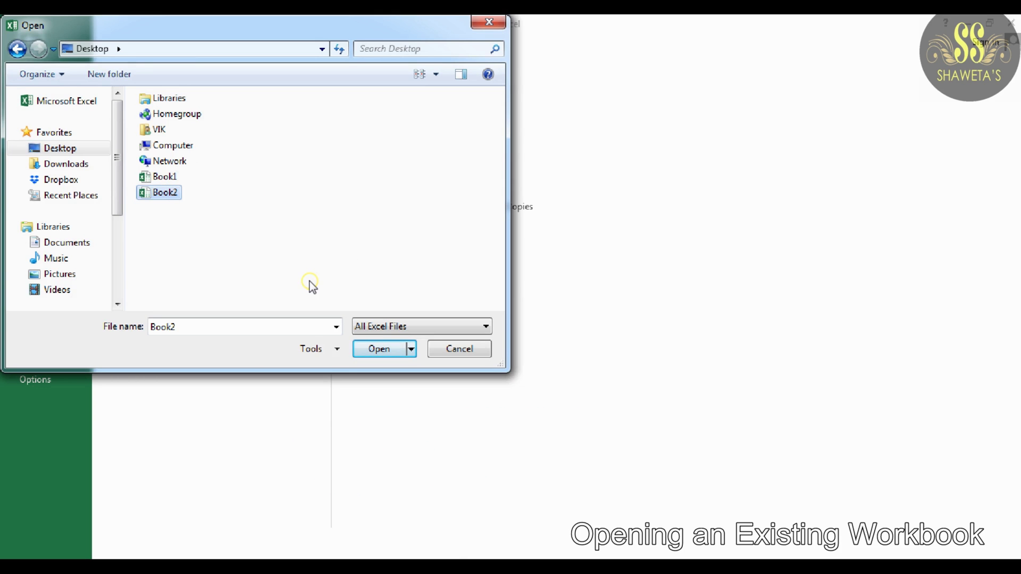
{"action": "left_click", "coordinate": [370, 350]}
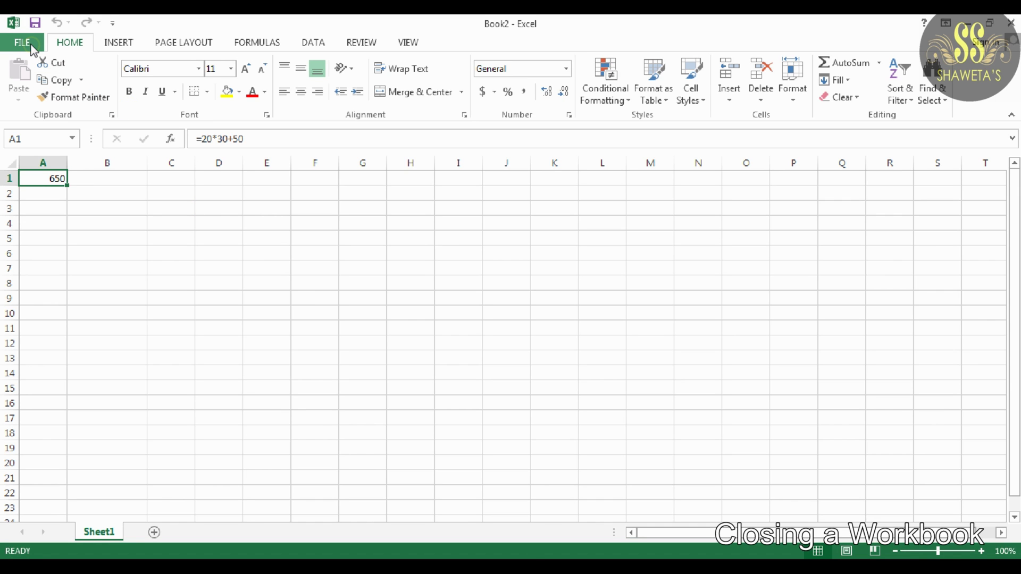
Close the Book2 workbook from the Backstage Close command
{"action": "left_click", "coordinate": [31, 44]}
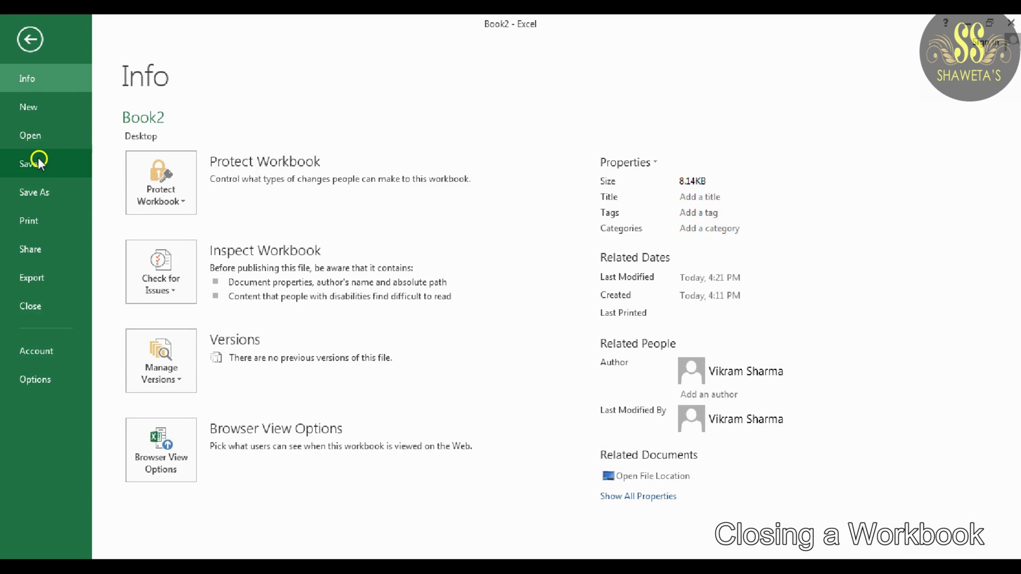
{"action": "left_click", "coordinate": [26, 309]}
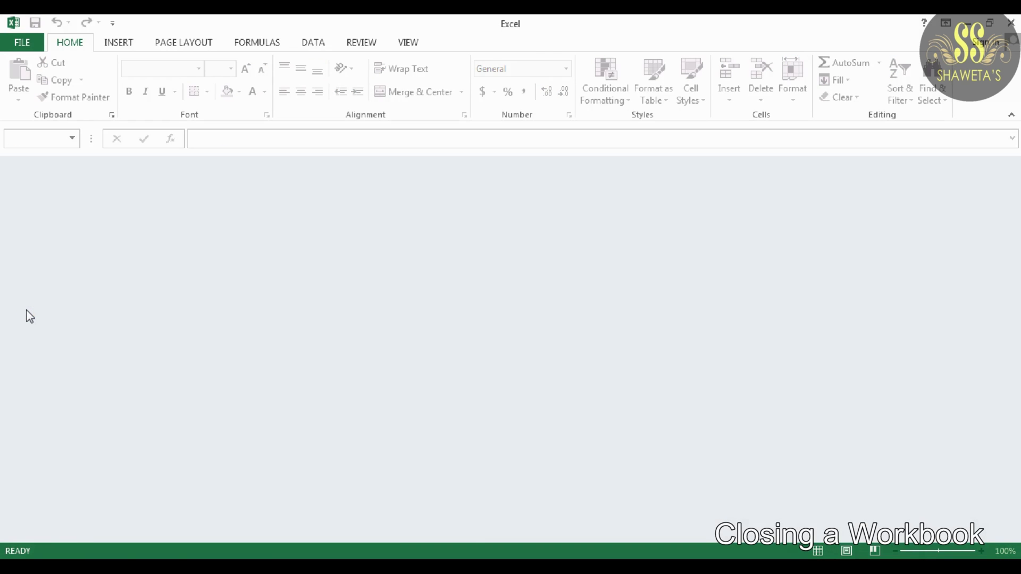